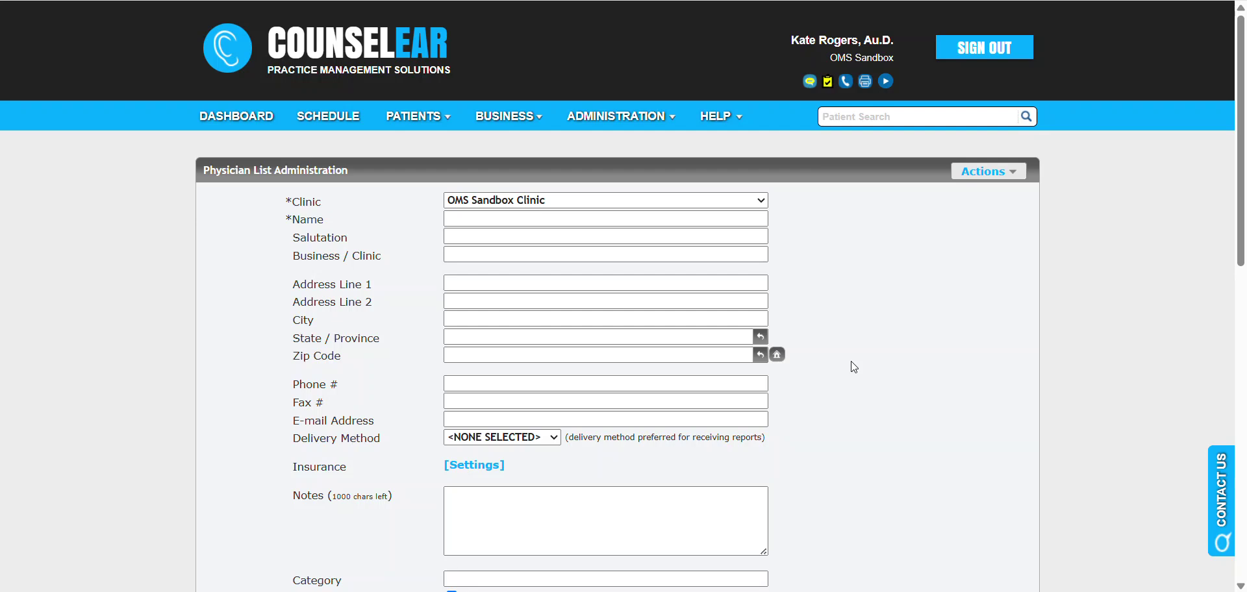
Step: Go to the Physician List page under Administration > Patient Setup
mouse_move(644, 132)
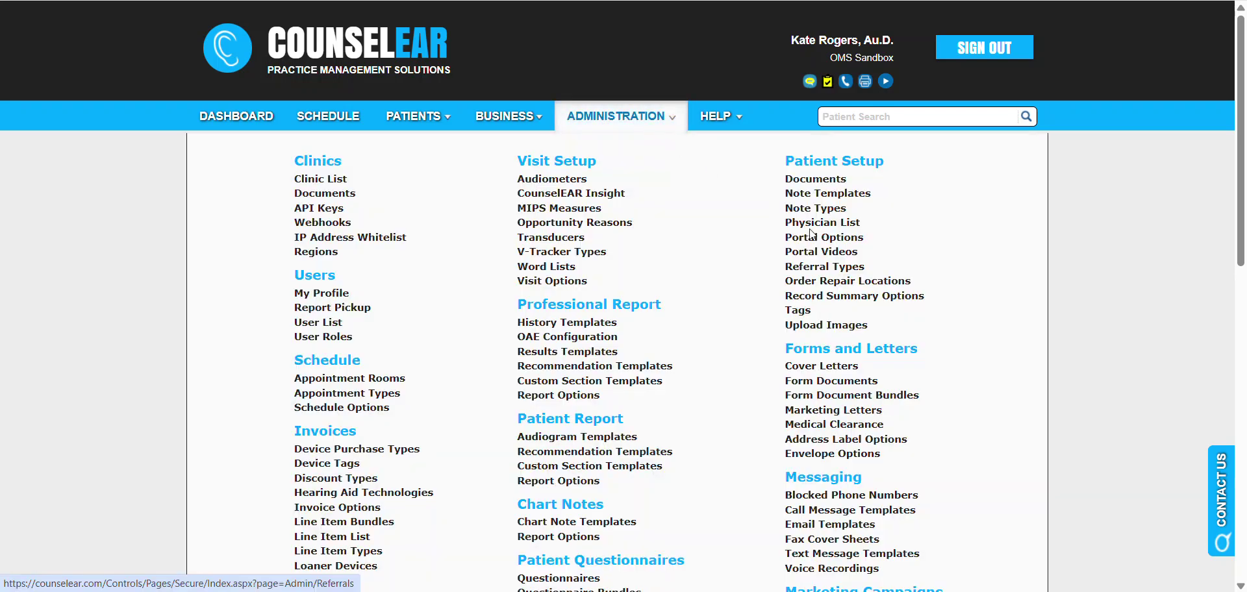
left_click(817, 228)
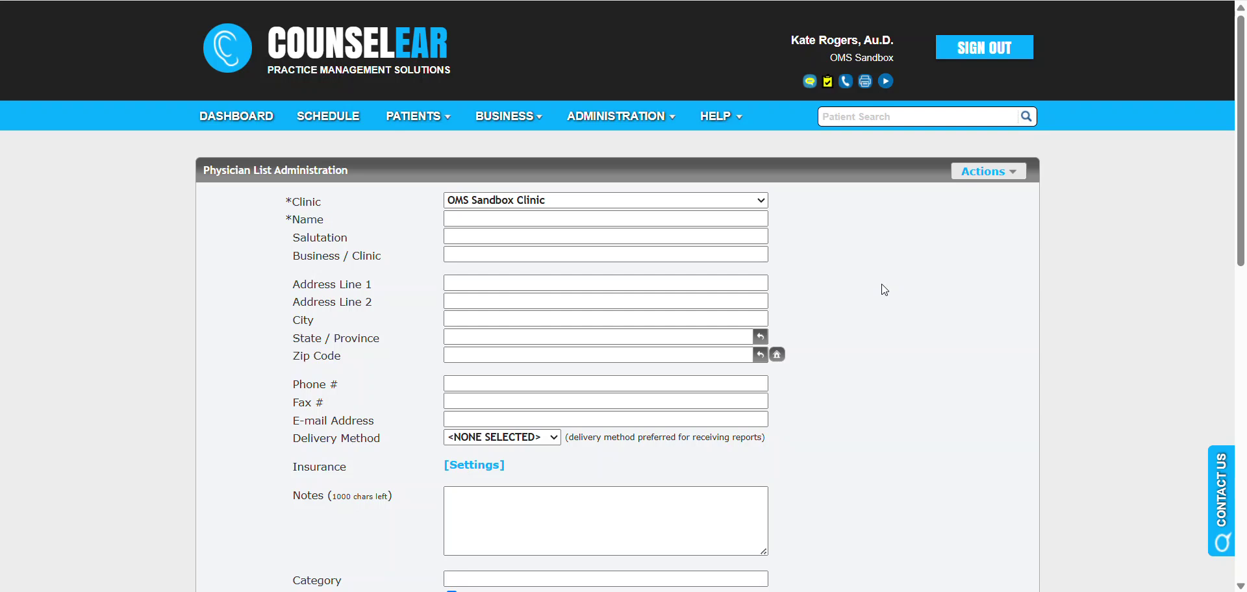
Step: Run a Physician Lookup by the physician's first and last name, returning two NPI matches
left_click(1009, 174)
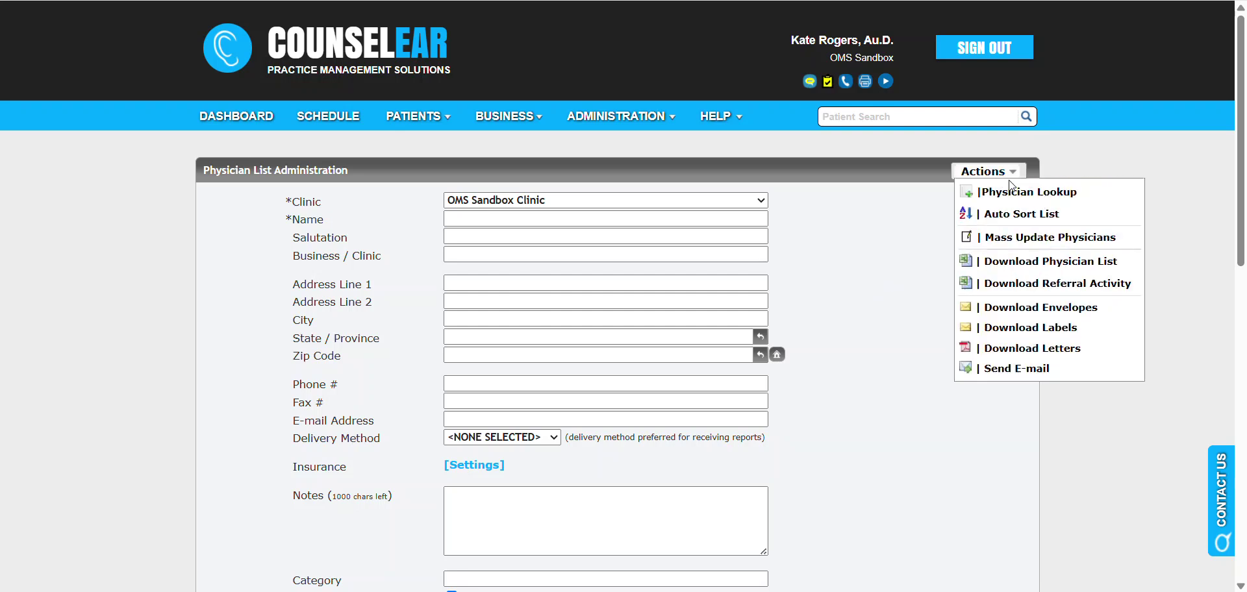
left_click(1015, 193)
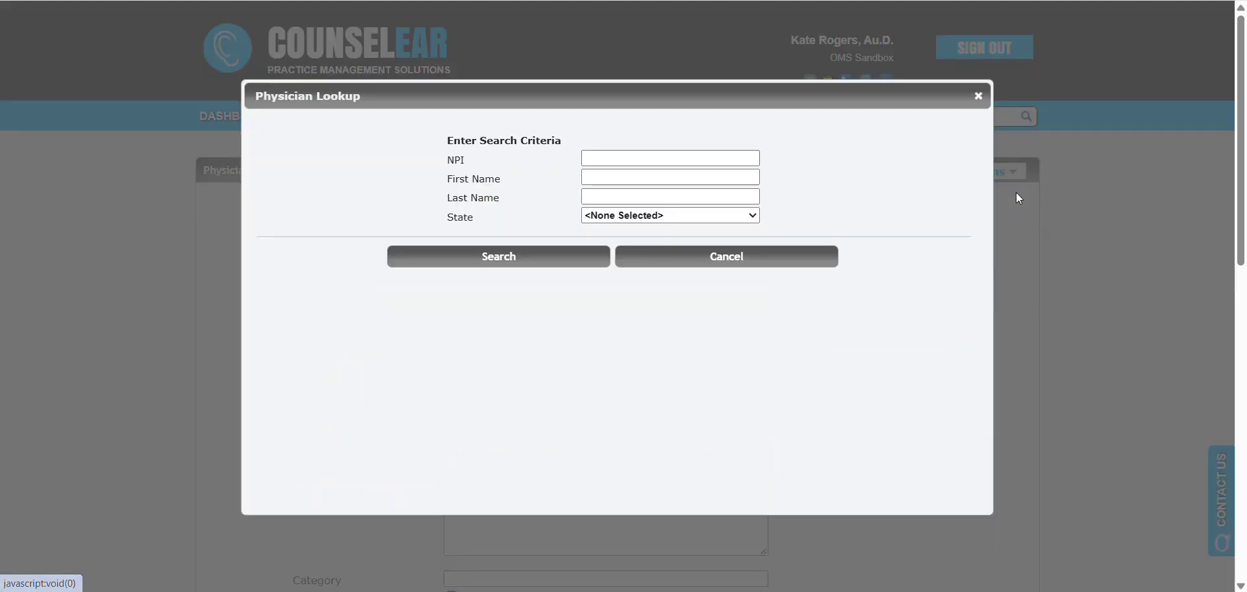
left_click(611, 177)
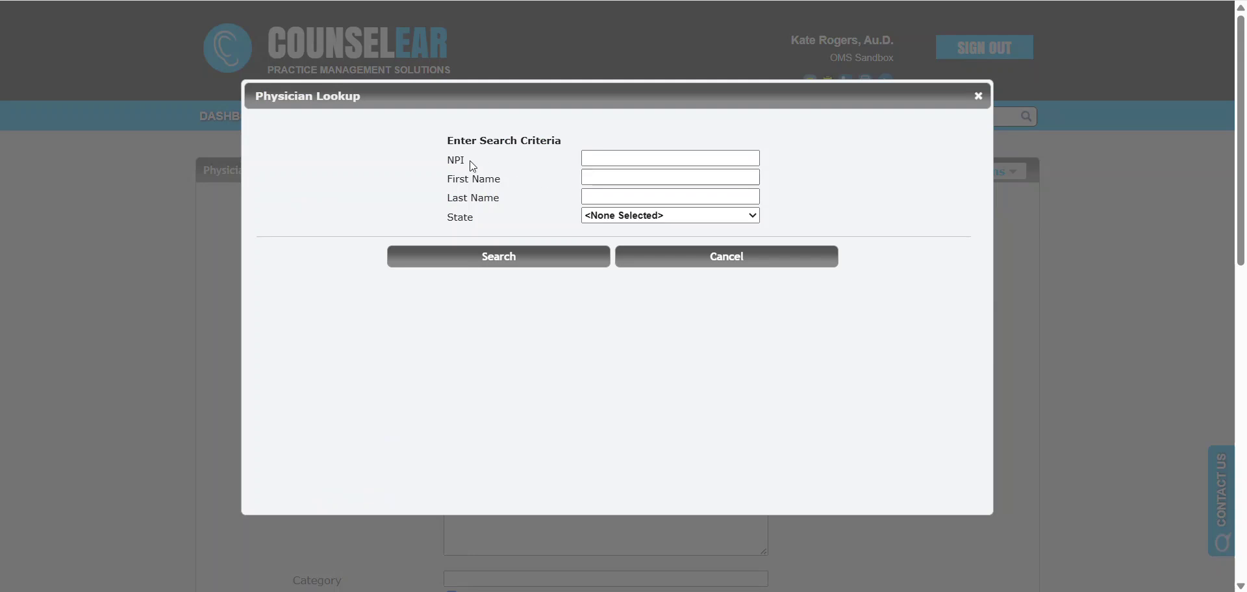
left_click_drag(468, 163, 453, 165)
left_click(595, 174)
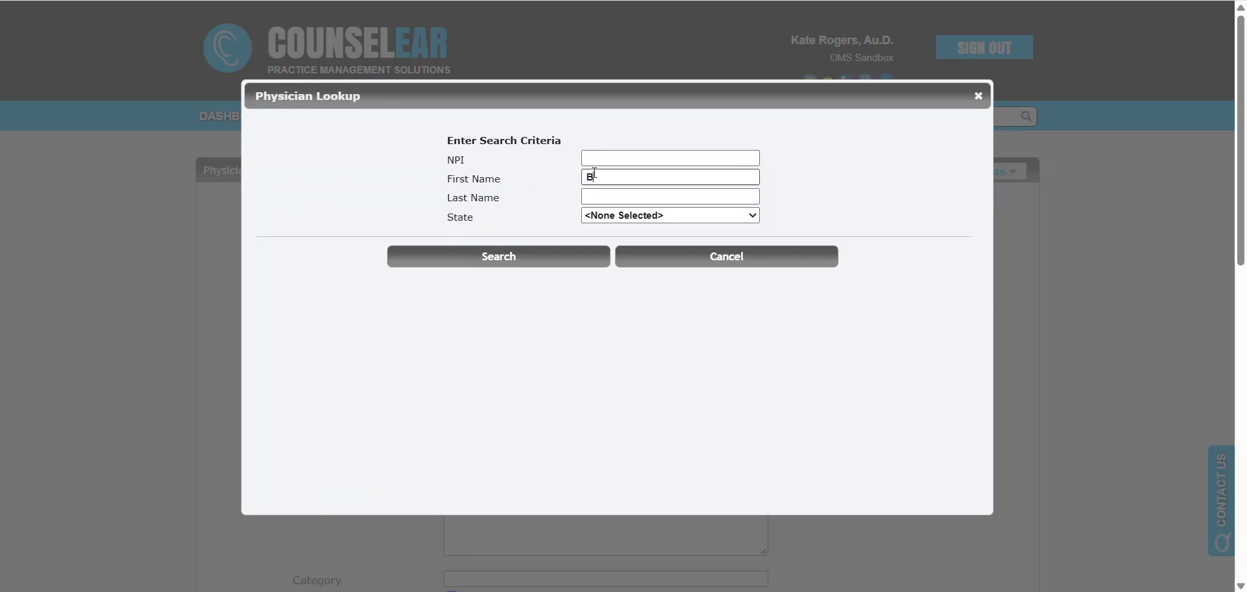
left_click(537, 260)
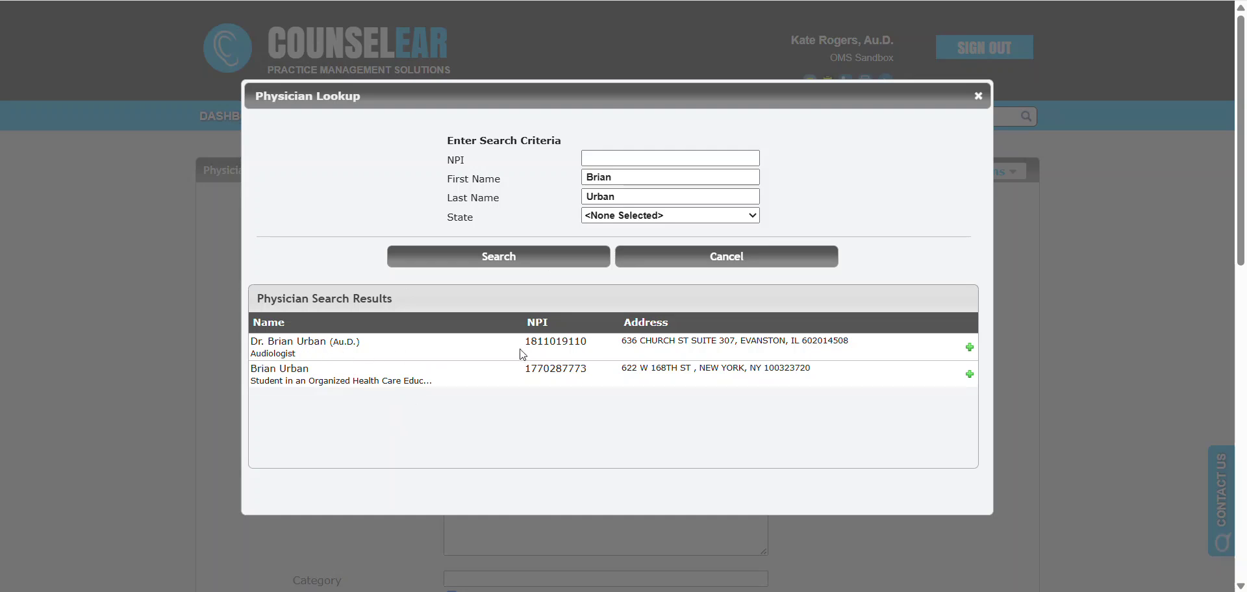
Step: Import the Evanston audiologist's NPI record, append ', AuD' to the name, and save
left_click(970, 349)
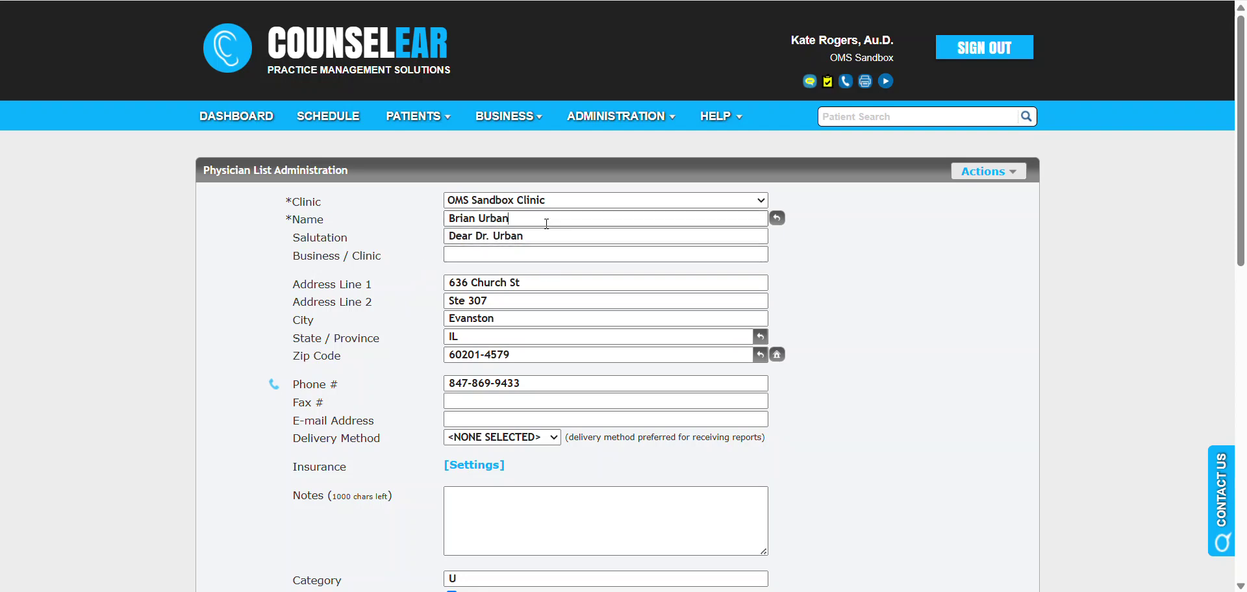
type(", AuD")
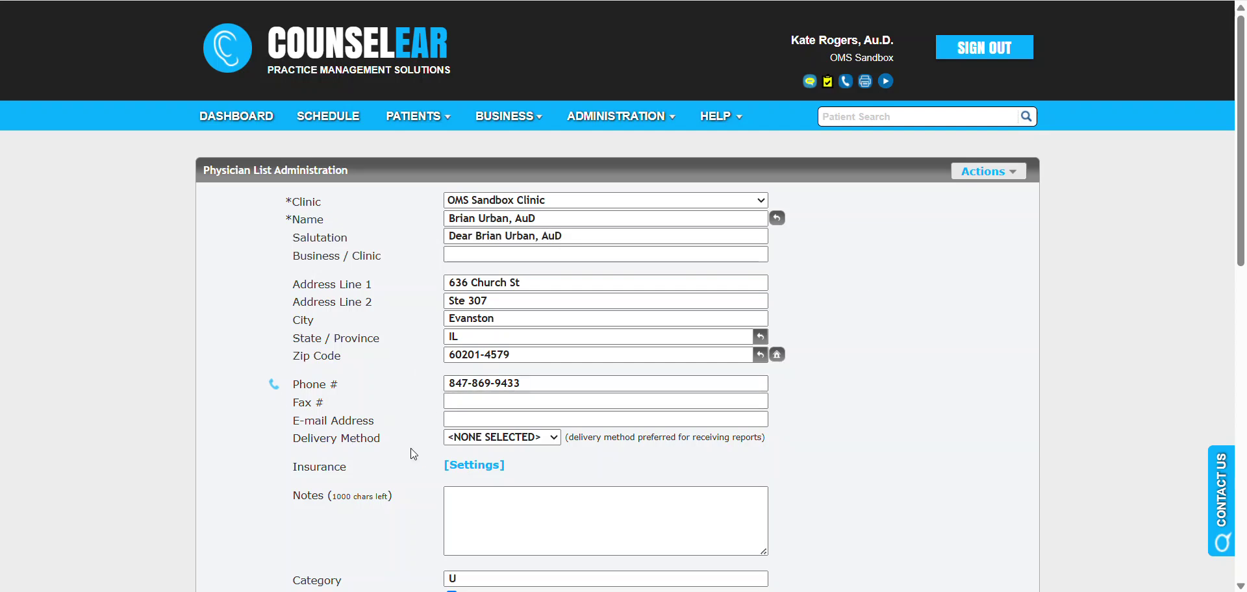
scroll(411, 448, "down", 1)
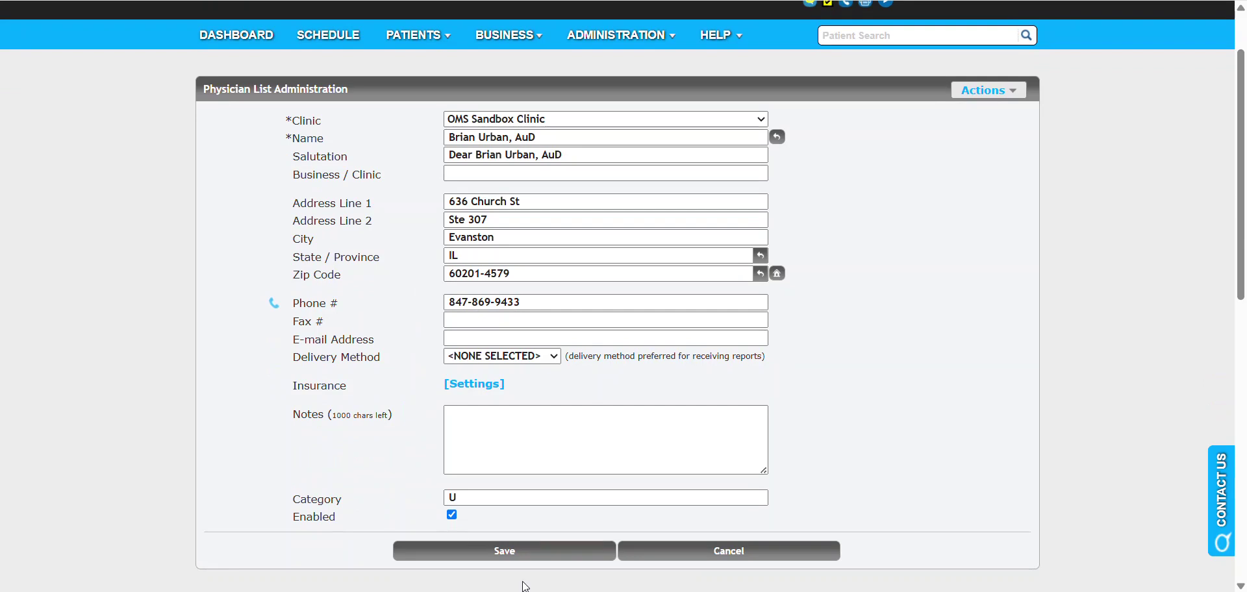
left_click(543, 554)
Step: Reopen the new physician entry for editing from the U group
scroll(844, 406, "down", 3)
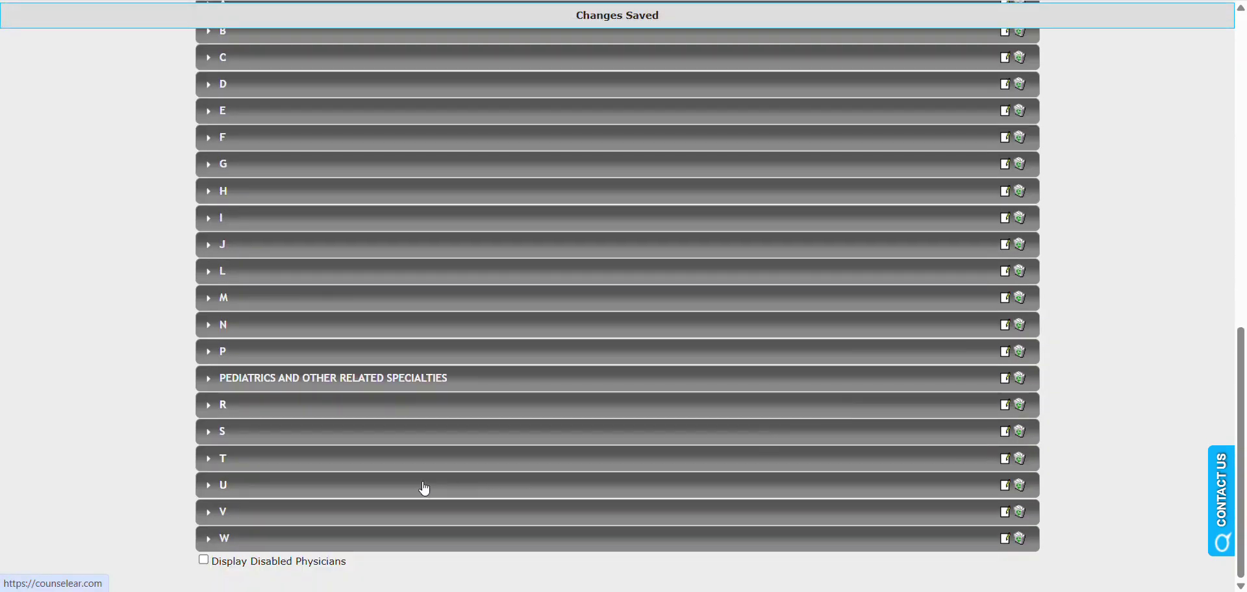
left_click(423, 490)
scroll(393, 480, "down", 1)
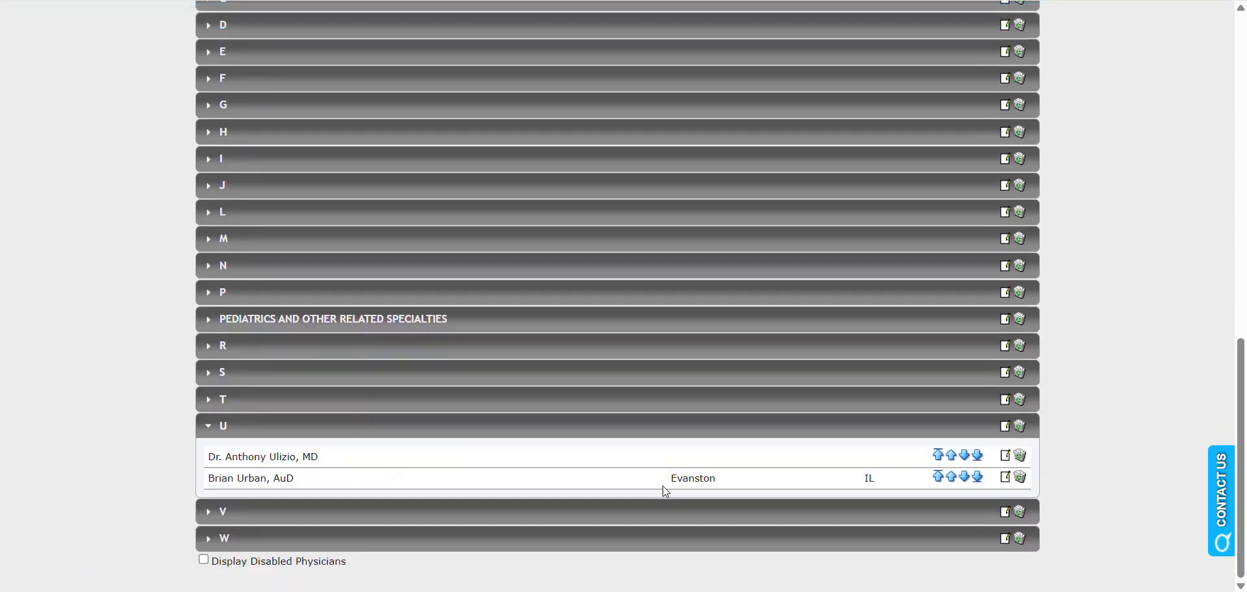
left_click(1006, 477)
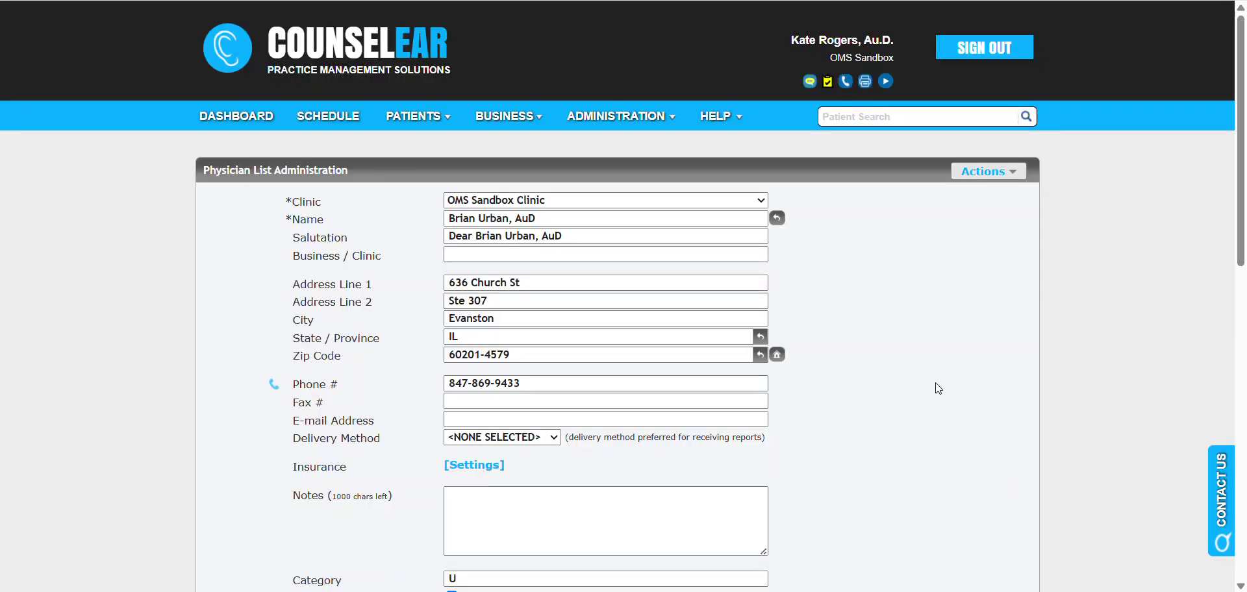
Step: Replace Address Line 1 with the new street address, save, and check the entry under U
left_click_drag(539, 284, 404, 284)
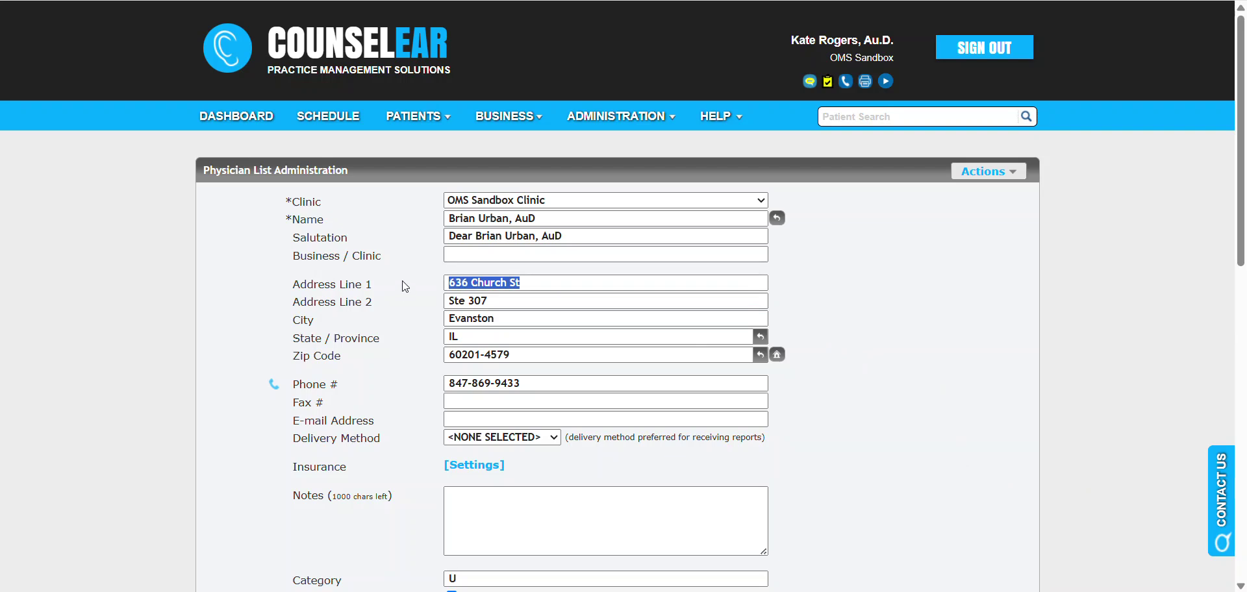
key("BackSpace")
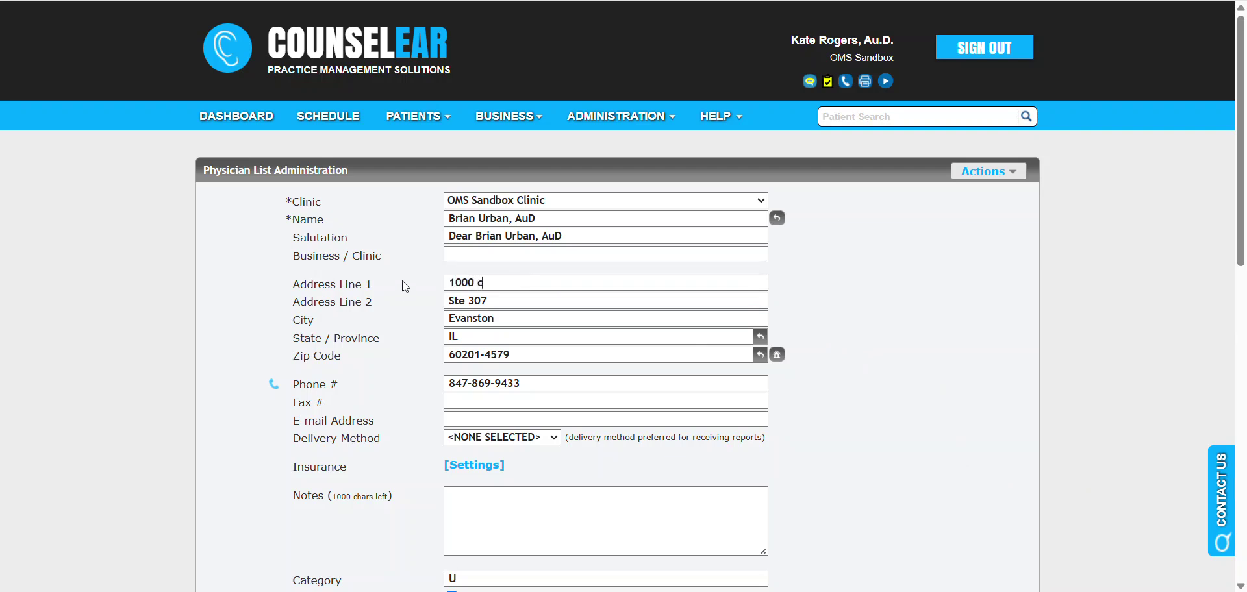
key("Tab")
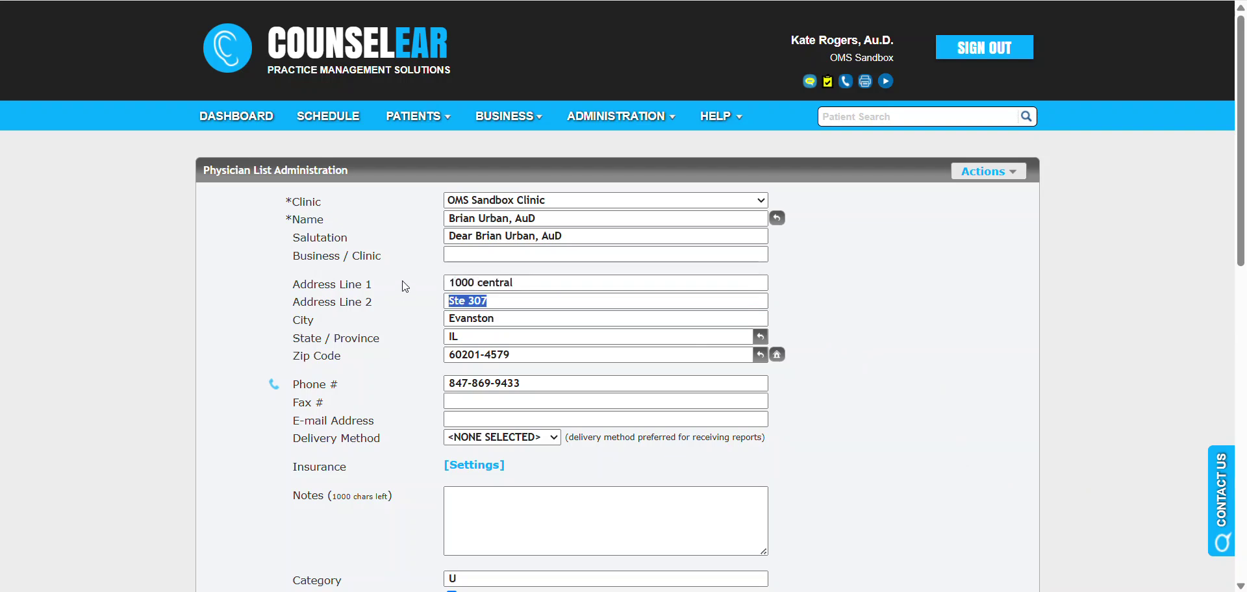
key("Tab")
key("Tab")
key("Tab")
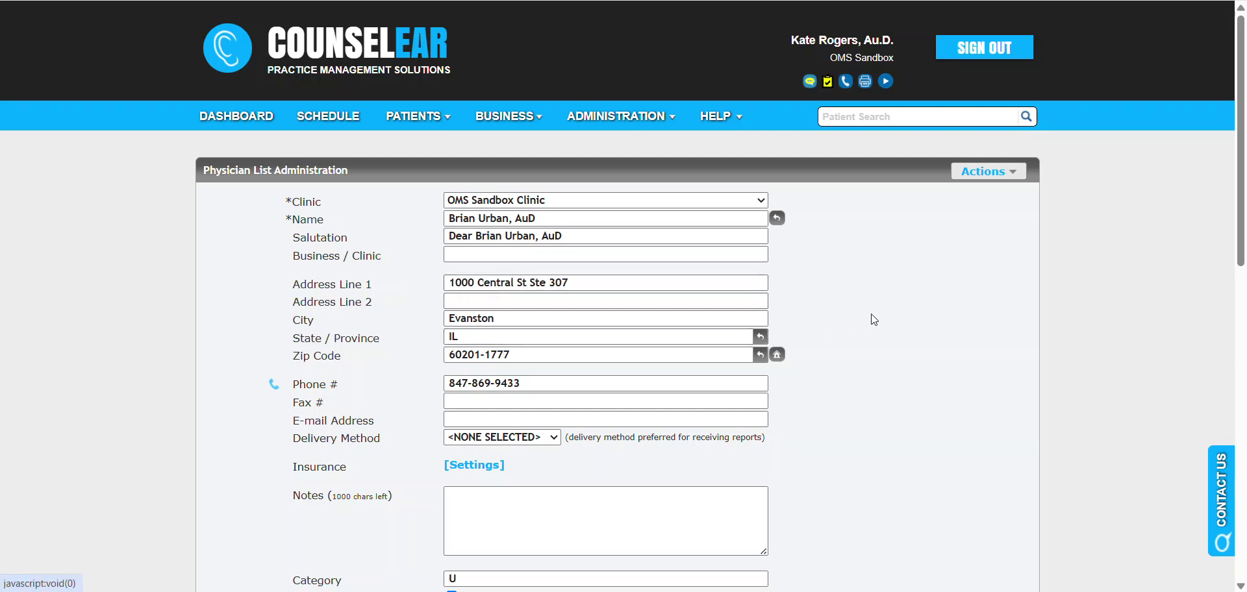
scroll(548, 420, "down", 4)
left_click(548, 392)
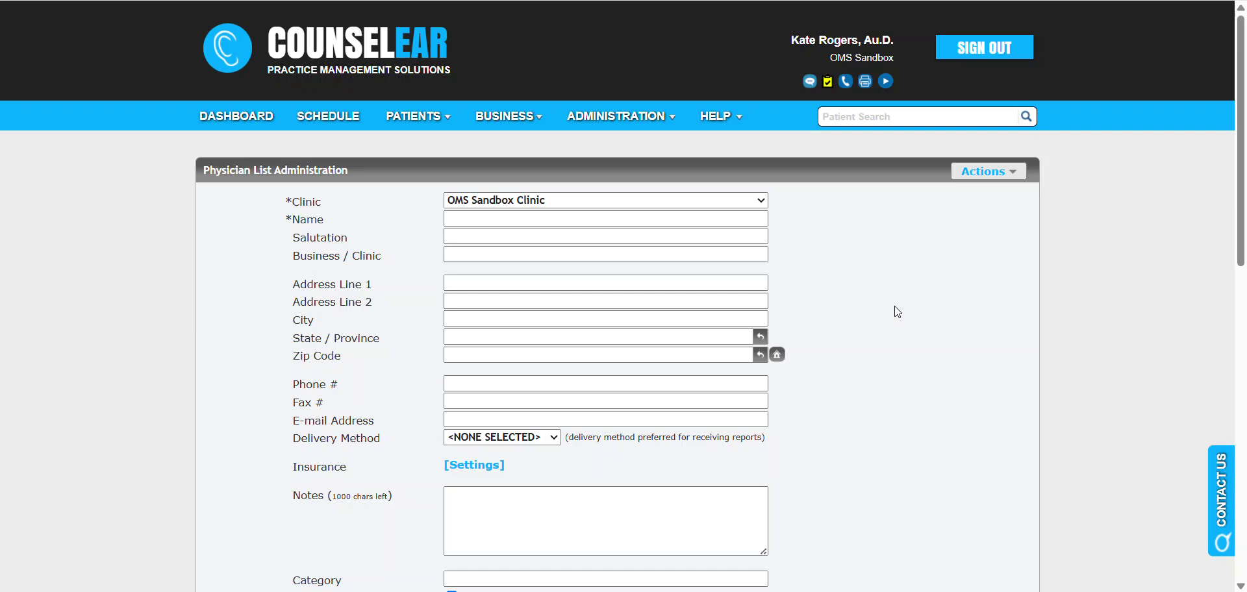
scroll(910, 299, "down", 15)
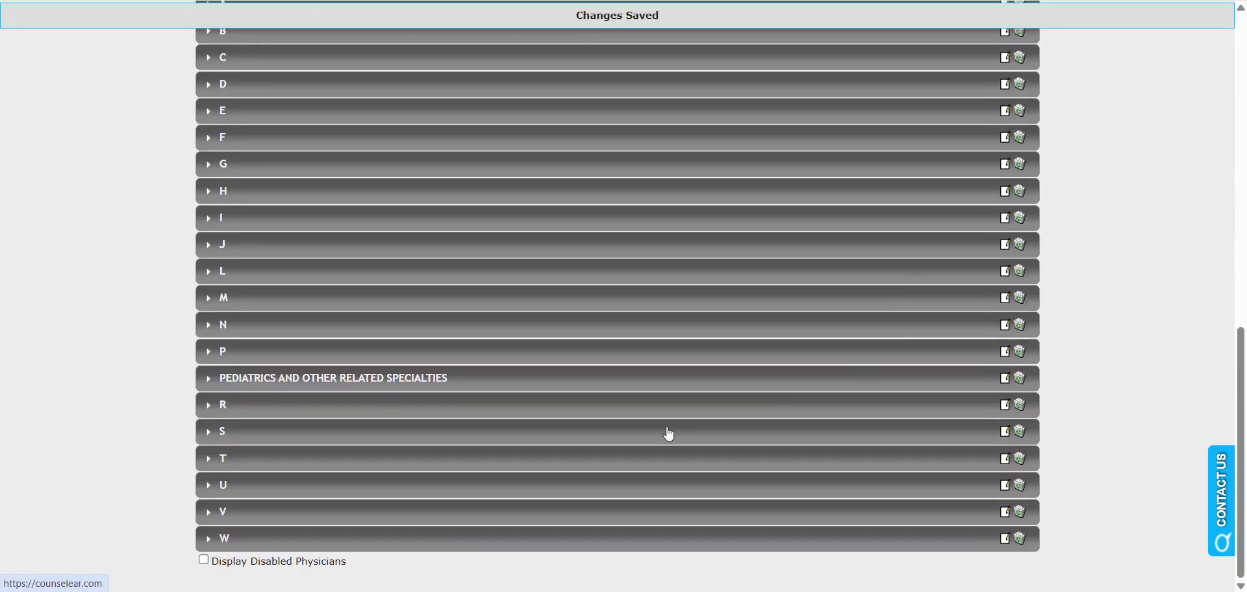
left_click(360, 493)
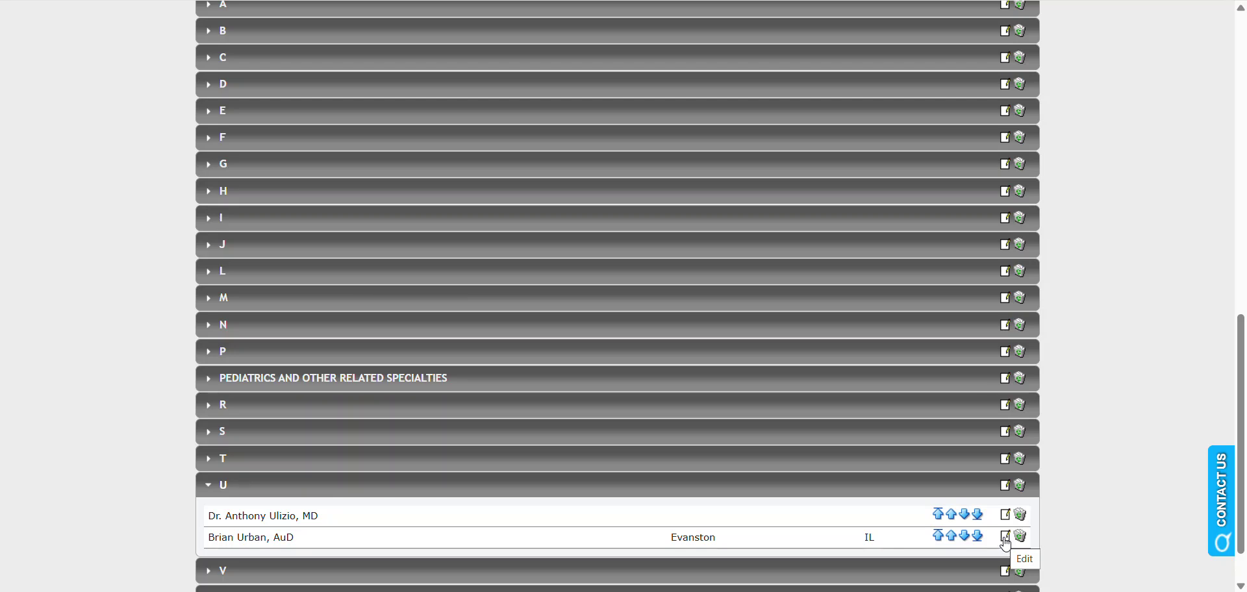
Step: Reapply the physician's NPI mailing address to his entry via Physician Lookup
left_click(1006, 539)
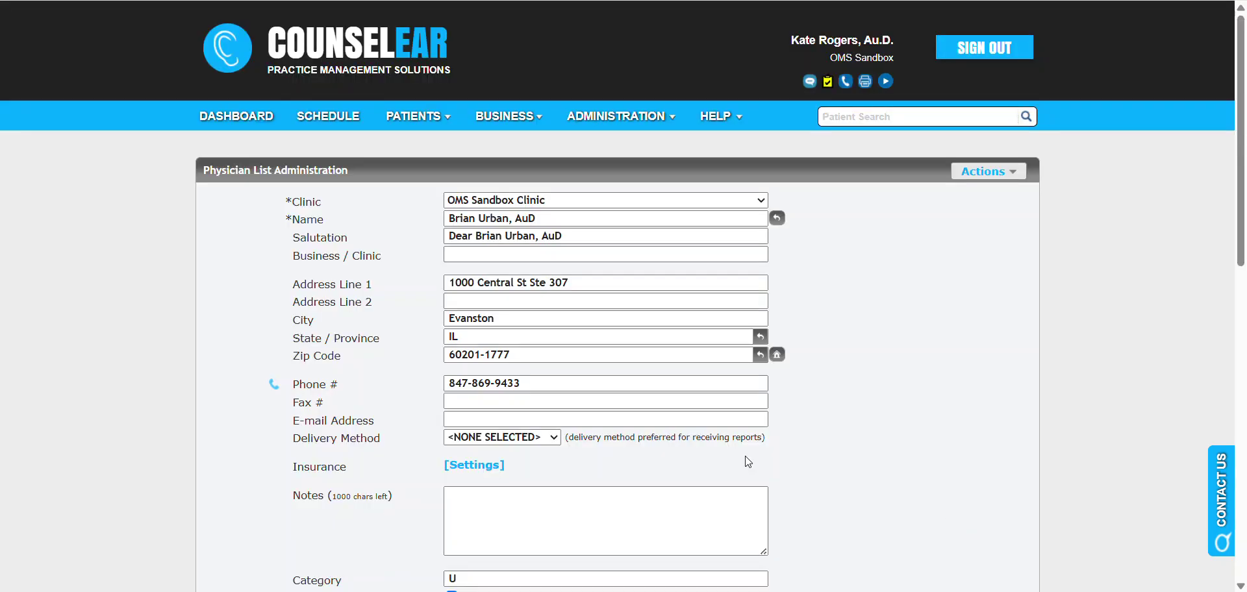
left_click(778, 219)
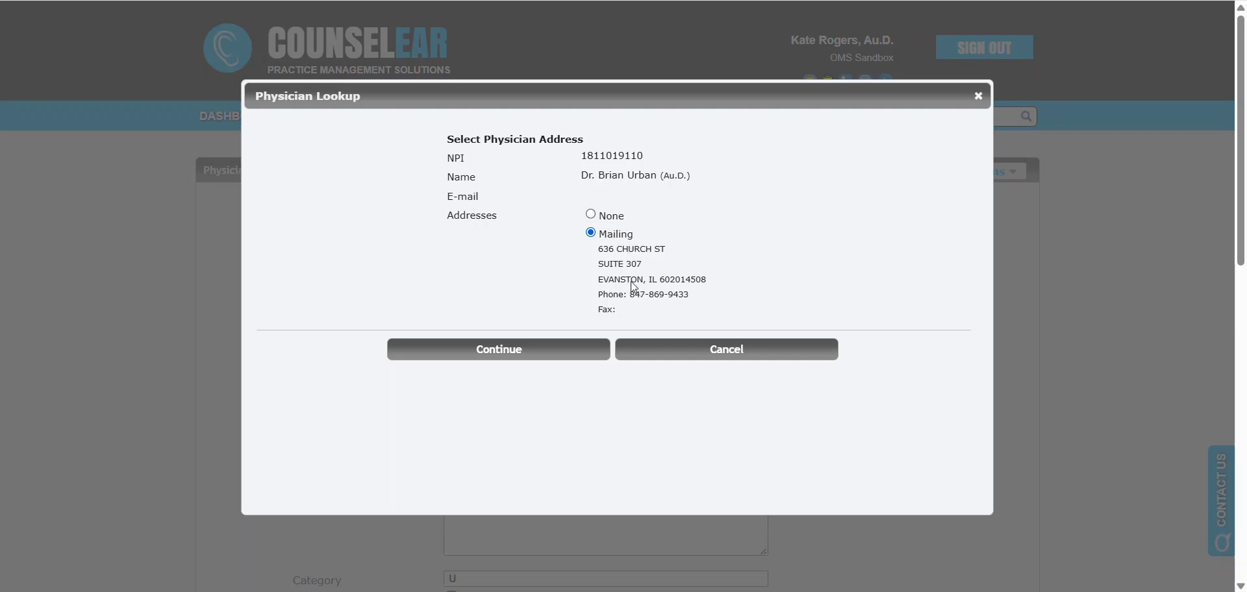
left_click(485, 356)
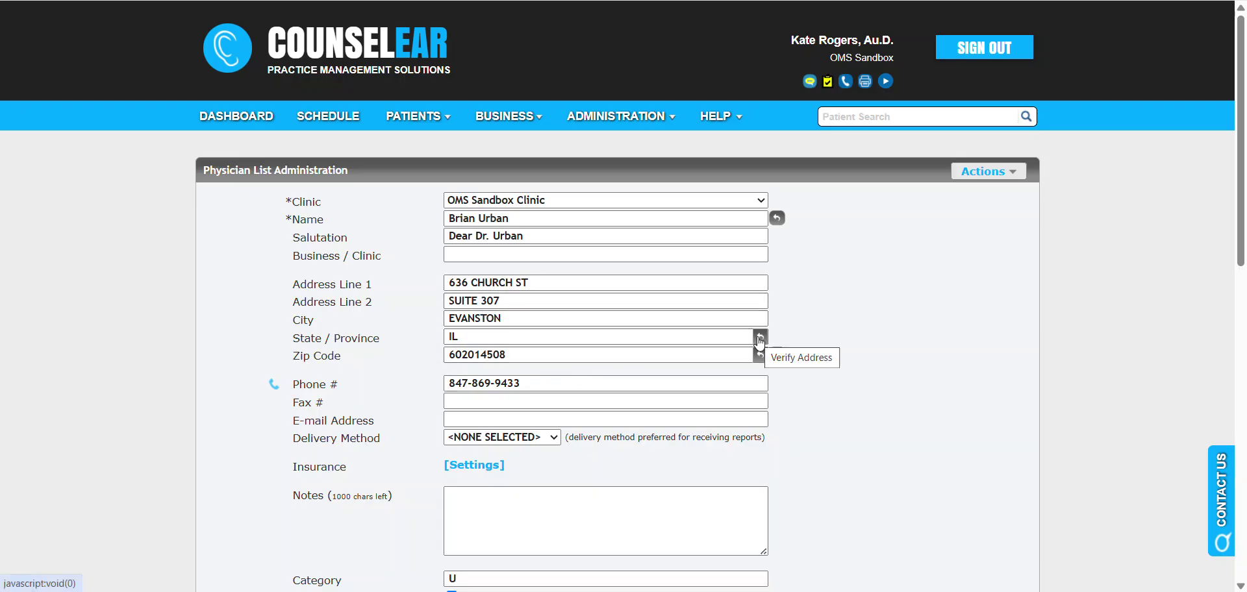
Step: Verify the address into USPS format with Suite 307 and ZIP+4, then save
left_click(760, 343)
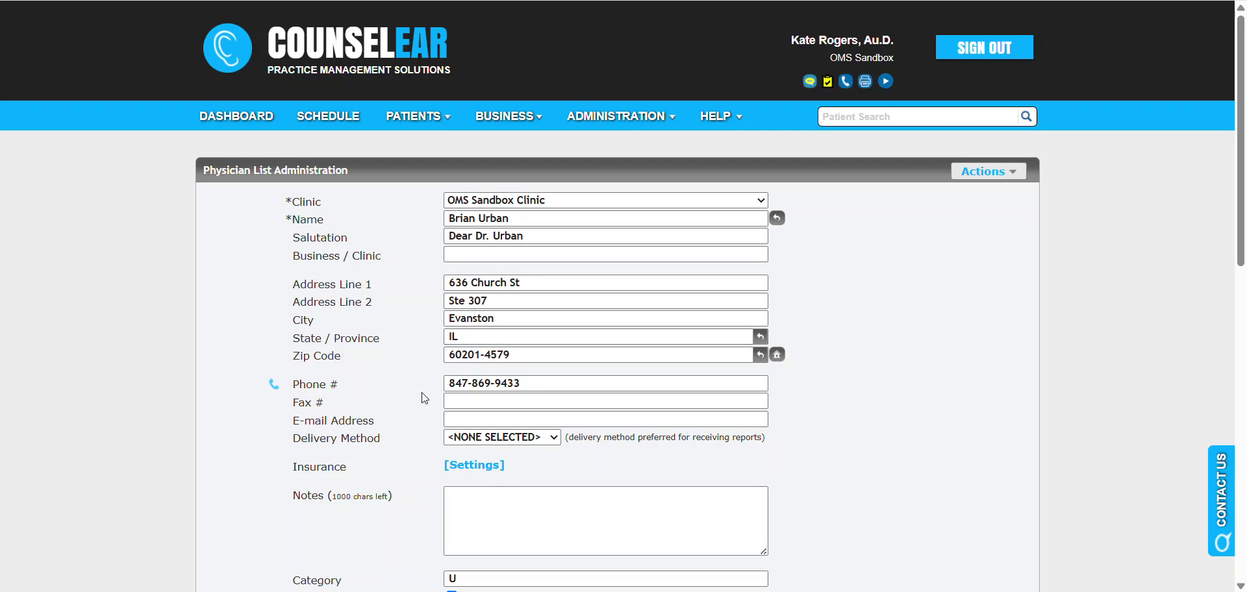
scroll(423, 416, "down", 3)
left_click(444, 472)
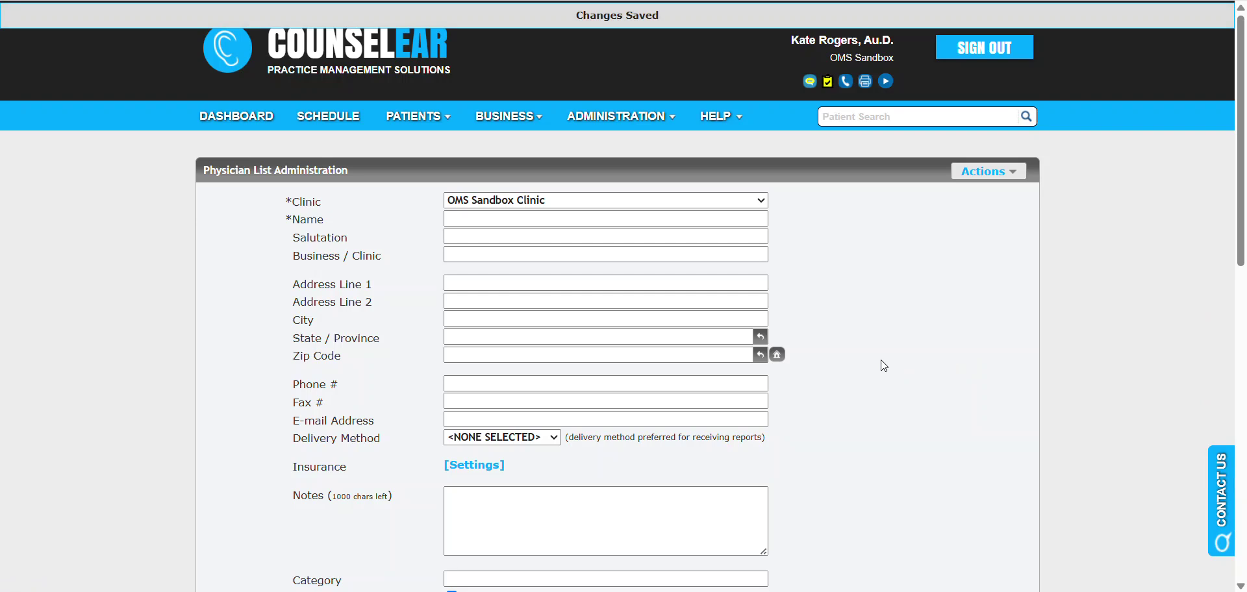
left_click(1004, 174)
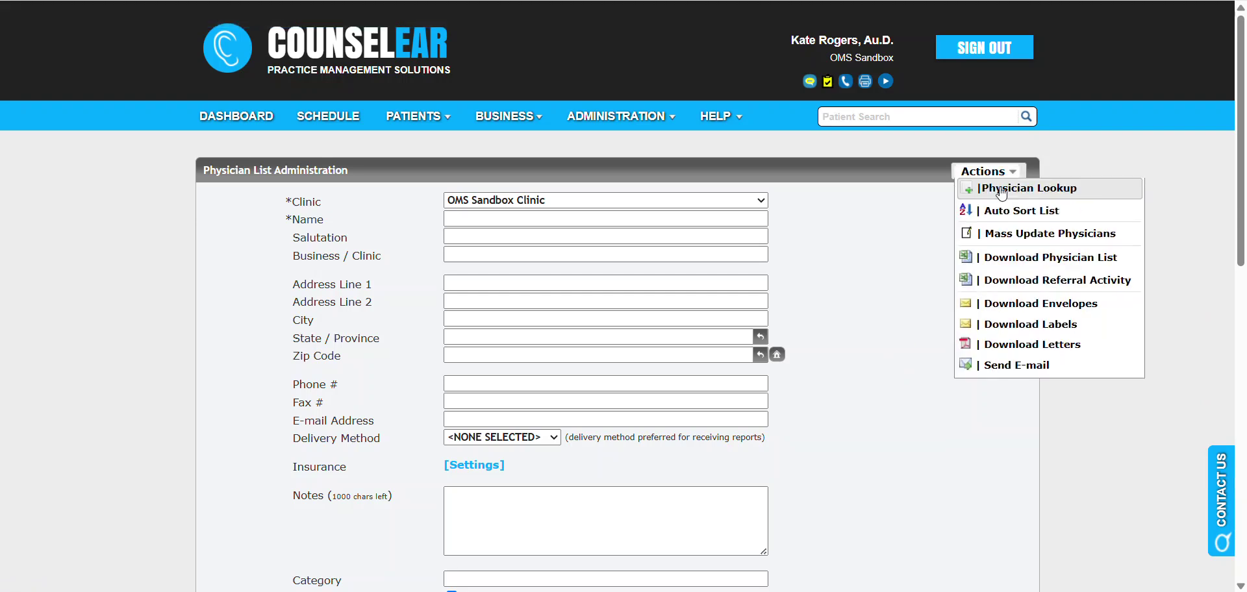